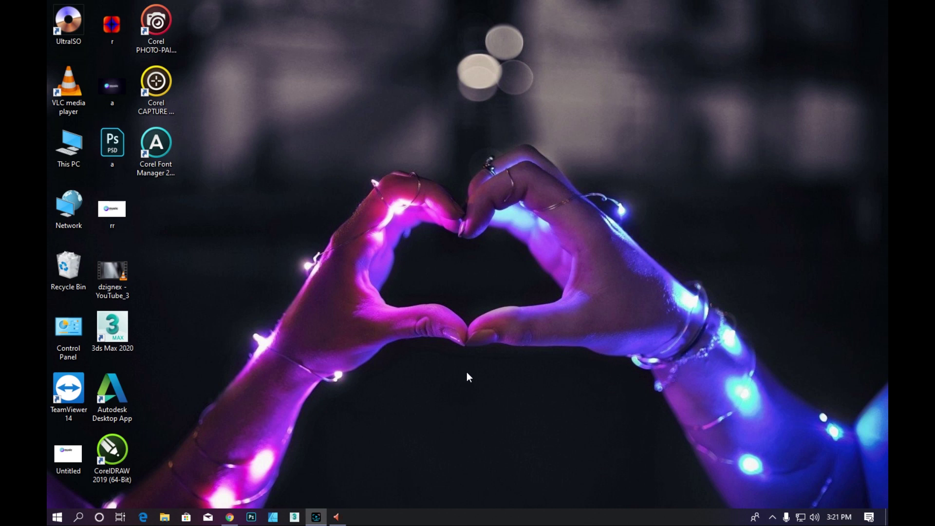
Launch CorelDRAW 2019 from its desktop shortcut and wait for the Welcome Screen
{"action": "double_click", "coordinate": [112, 454]}
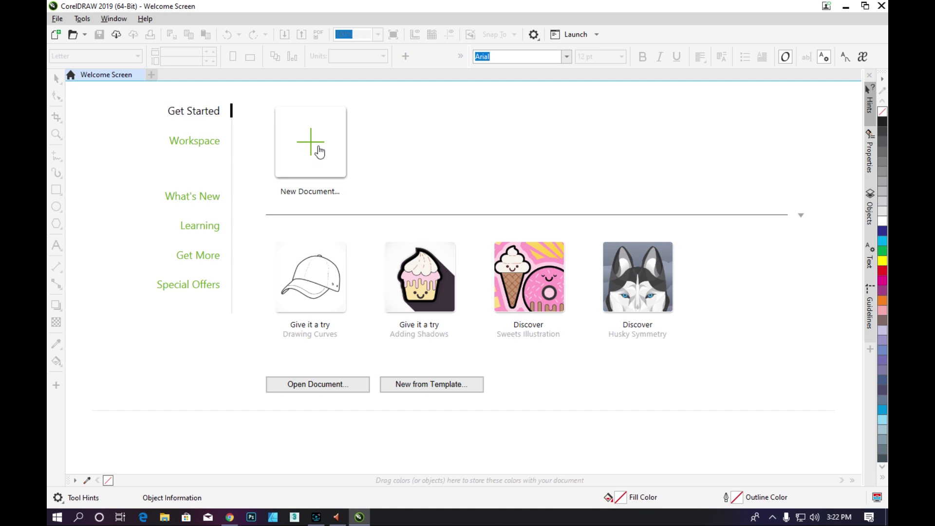
{"action": "left_click", "coordinate": [57, 19]}
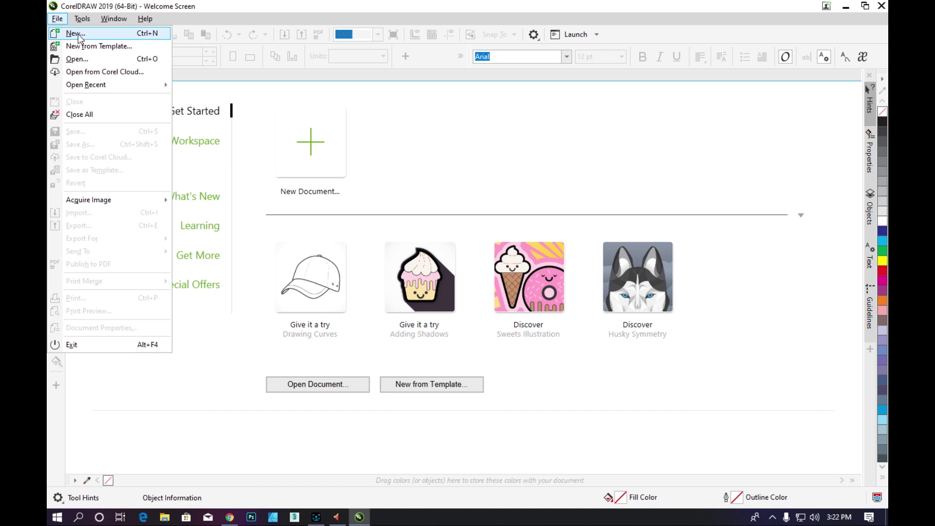
{"action": "left_click", "coordinate": [379, 133]}
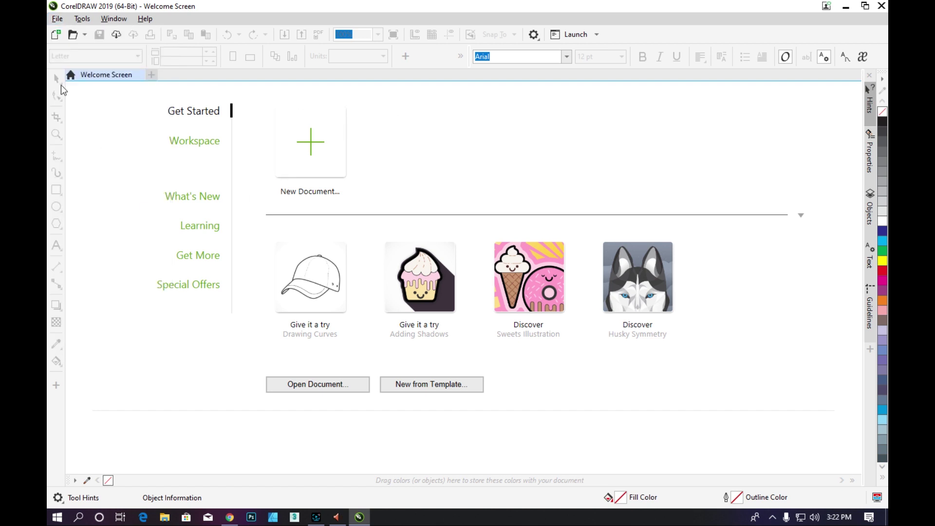
{"action": "left_click", "coordinate": [57, 19]}
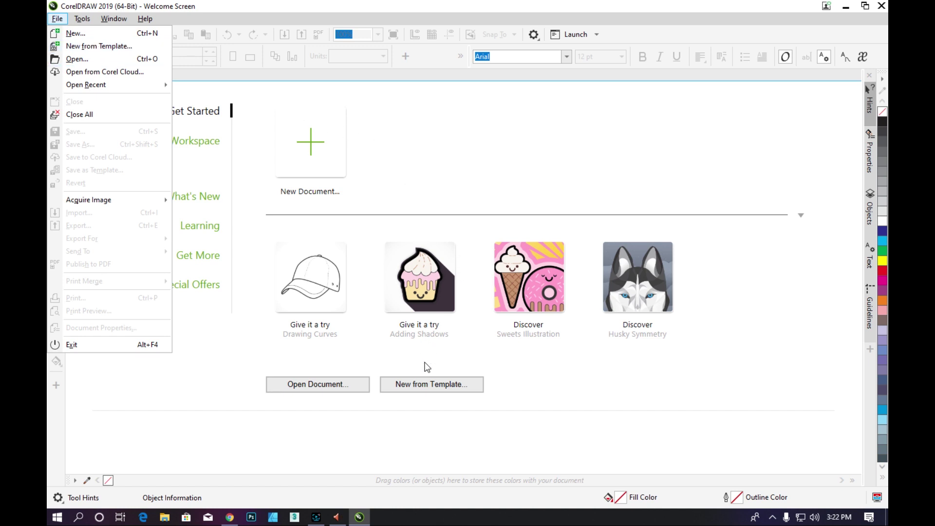
{"action": "left_click", "coordinate": [453, 389]}
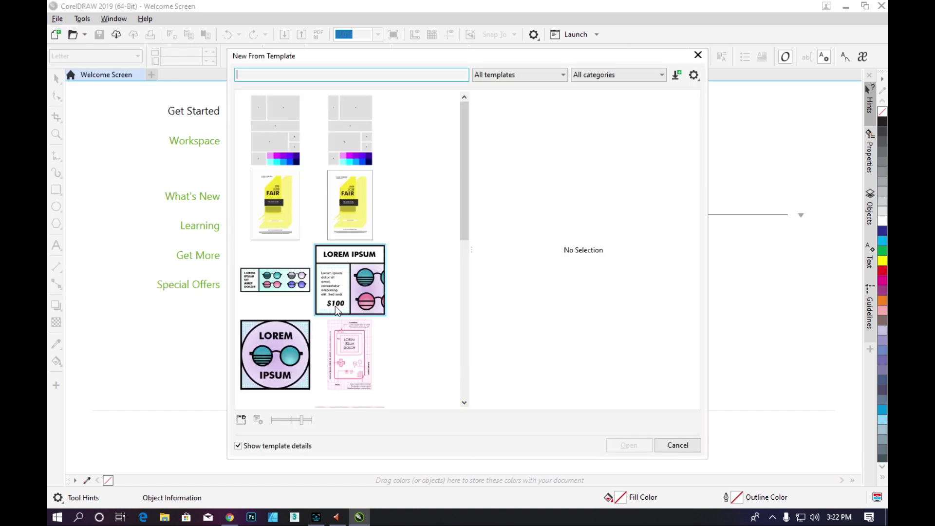
{"action": "scroll", "coordinate": [296, 166], "scroll_direction": "down", "scroll_amount": 5}
{"action": "scroll", "coordinate": [308, 182], "scroll_direction": "up", "scroll_amount": 5}
{"action": "left_click", "coordinate": [698, 55]}
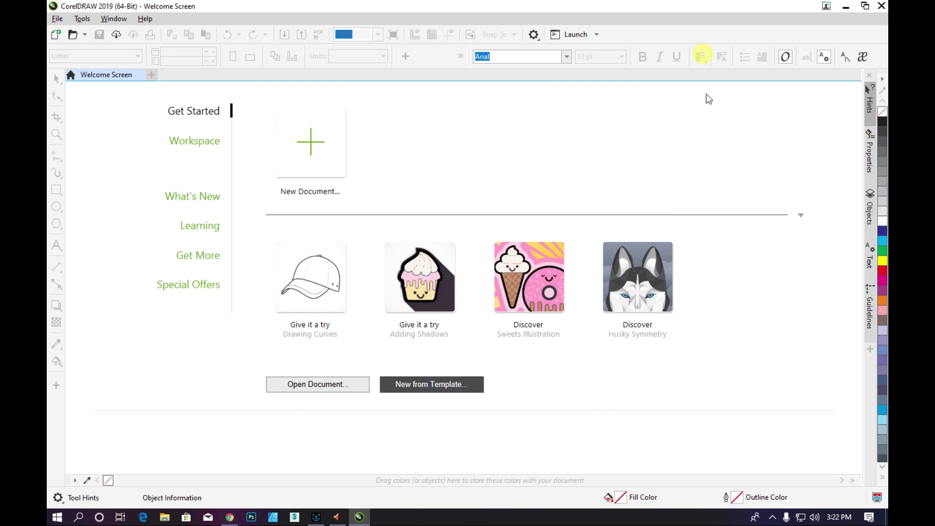
{"action": "left_click", "coordinate": [57, 18]}
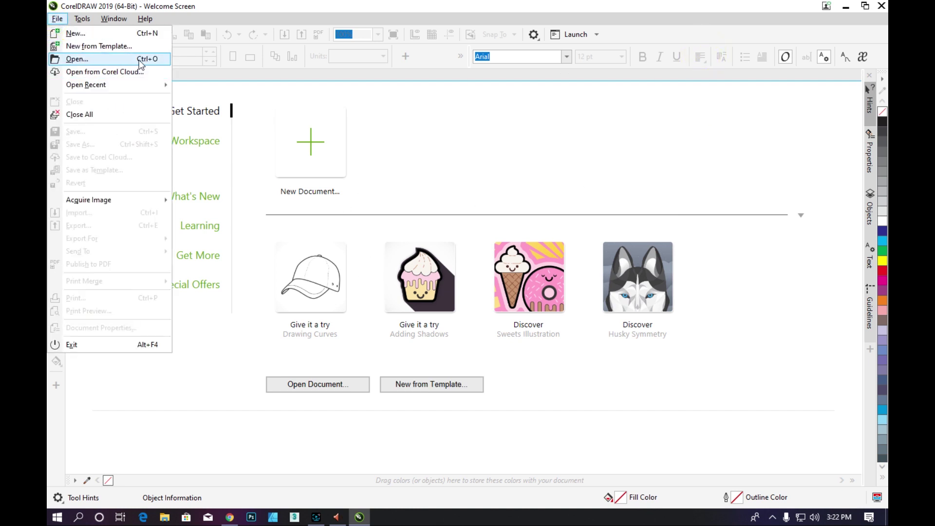
{"action": "left_click", "coordinate": [403, 134]}
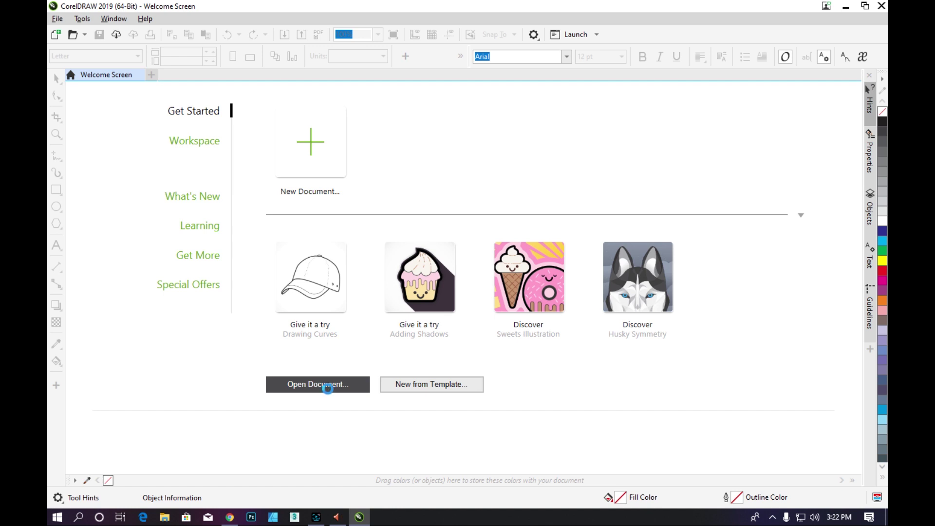
{"action": "left_click", "coordinate": [330, 387]}
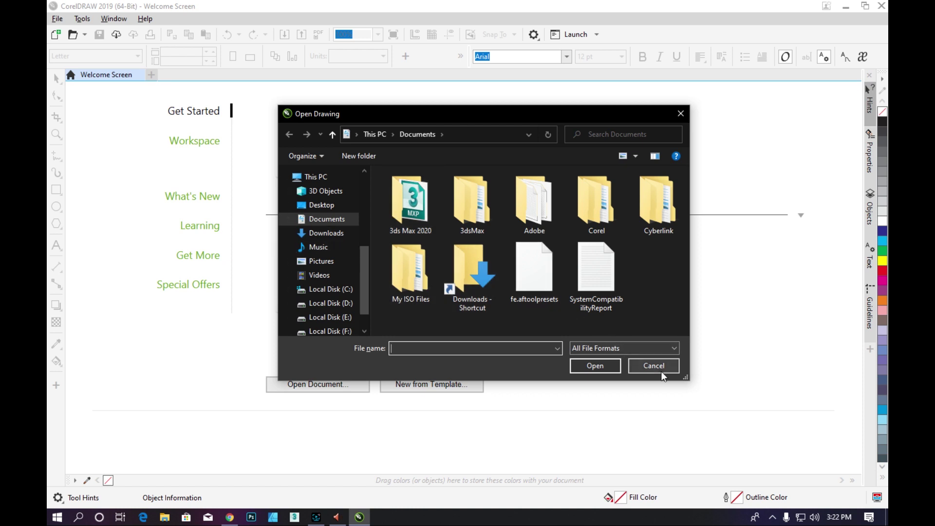
{"action": "left_click", "coordinate": [654, 365]}
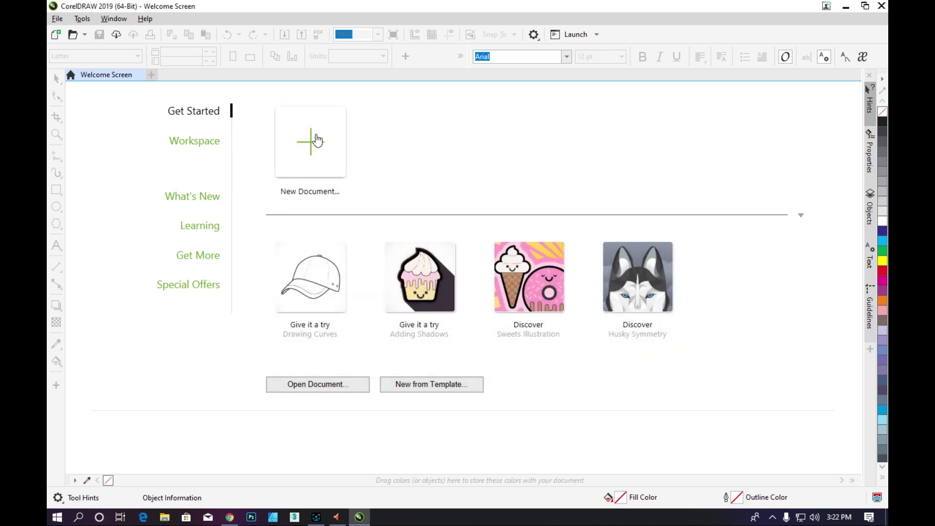
Start a new blank document and replace its default name with 'corel class 1'
{"action": "left_click", "coordinate": [312, 145]}
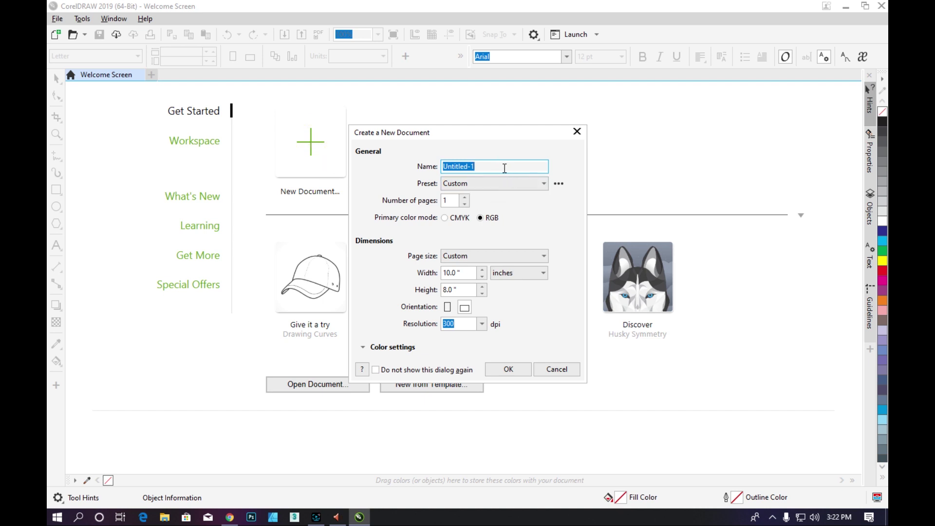
{"action": "left_click_drag", "start_coordinate": [486, 167], "coordinate": [442, 167]}
{"action": "type", "text": "corel class 1"}
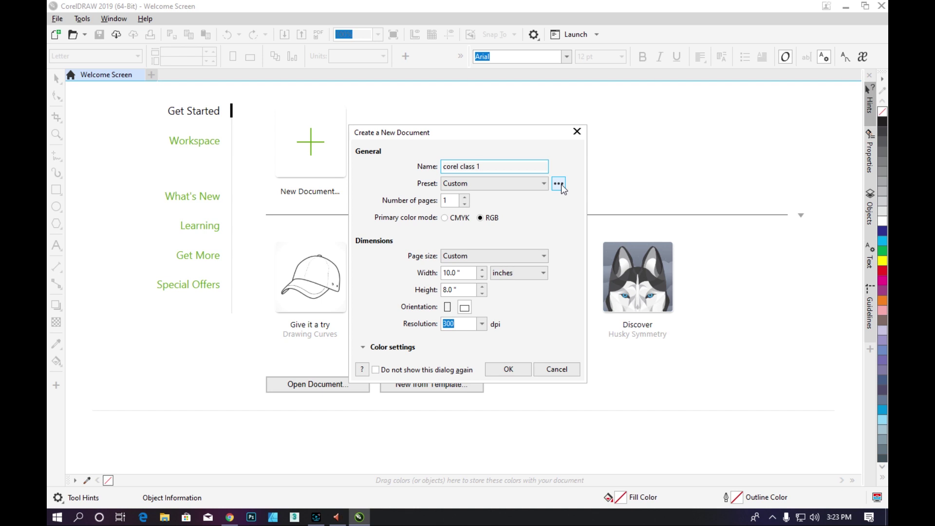
Save the current document settings as a preset named 'new file'
{"action": "left_click", "coordinate": [559, 183]}
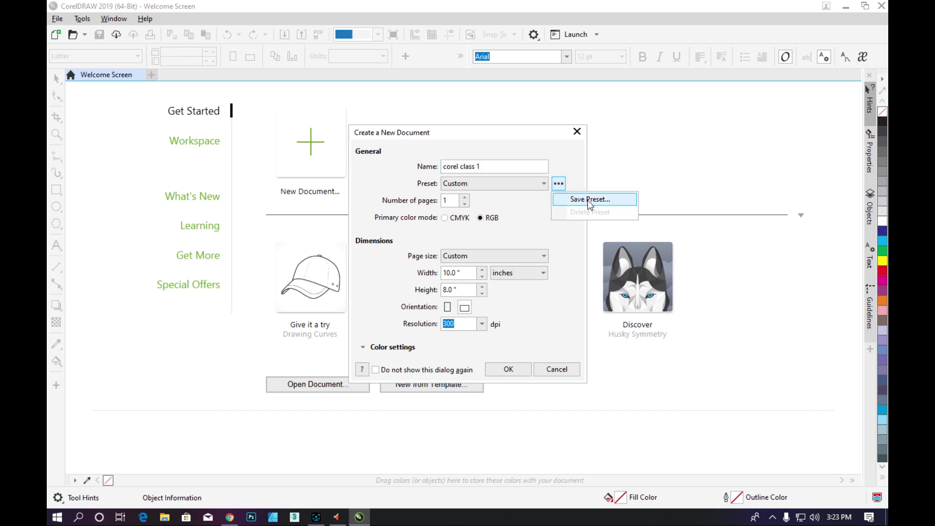
{"action": "left_click", "coordinate": [590, 199]}
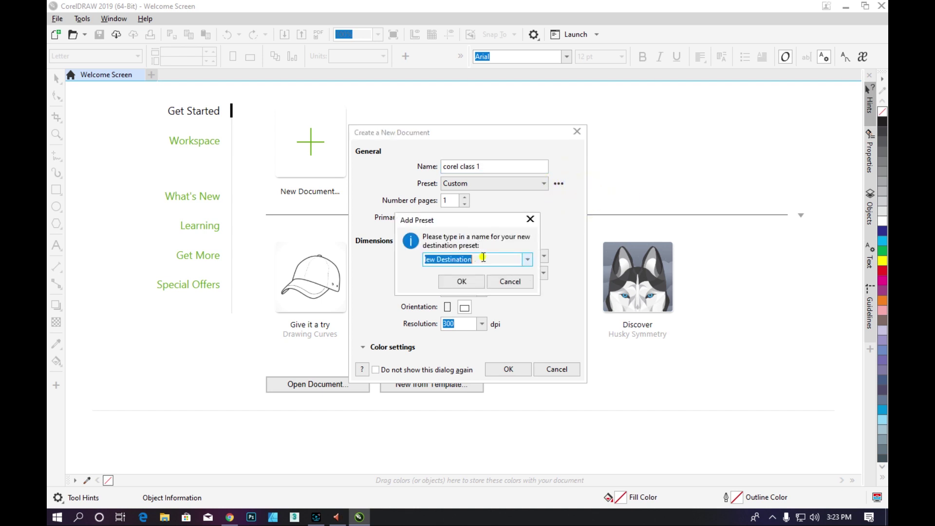
{"action": "type", "text": "new file"}
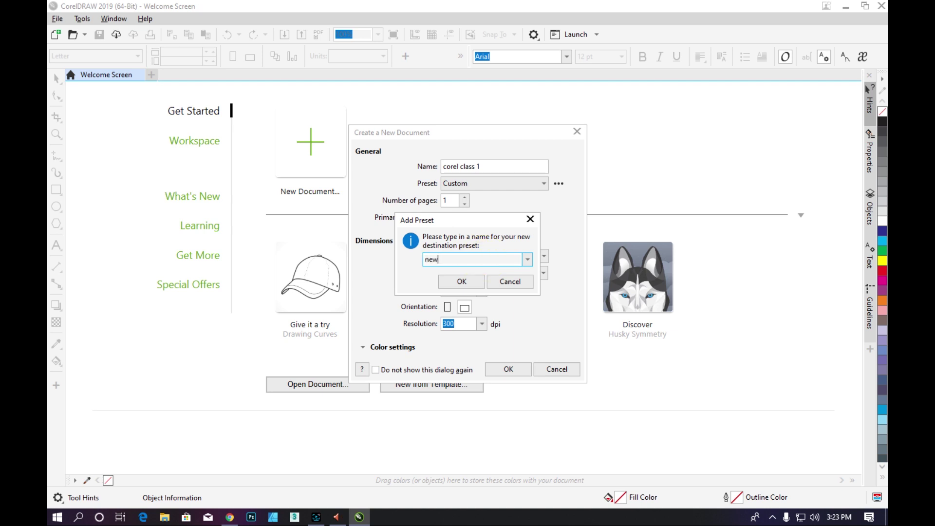
{"action": "left_click", "coordinate": [461, 281]}
{"action": "left_click", "coordinate": [494, 183]}
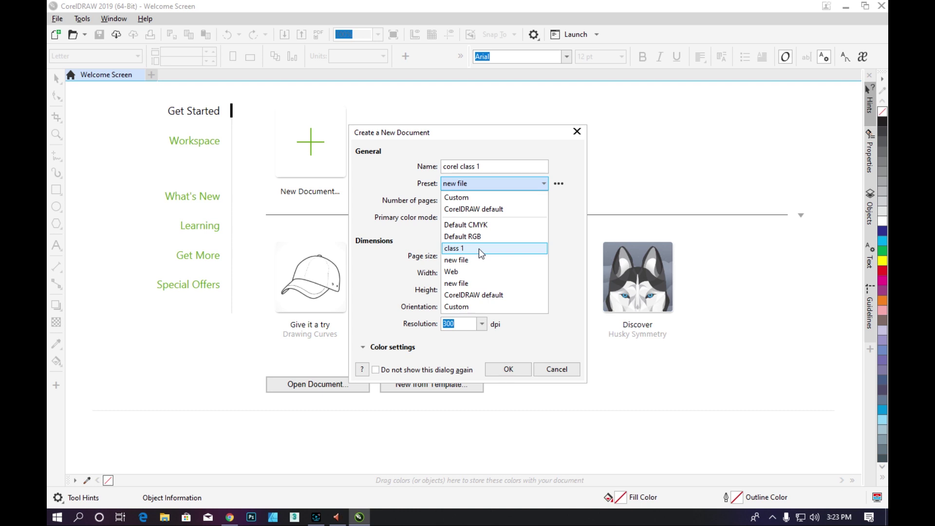
Apply the CorelDRAW default preset: one Letter-size CMYK page at 300 dpi
{"action": "left_click", "coordinate": [563, 218]}
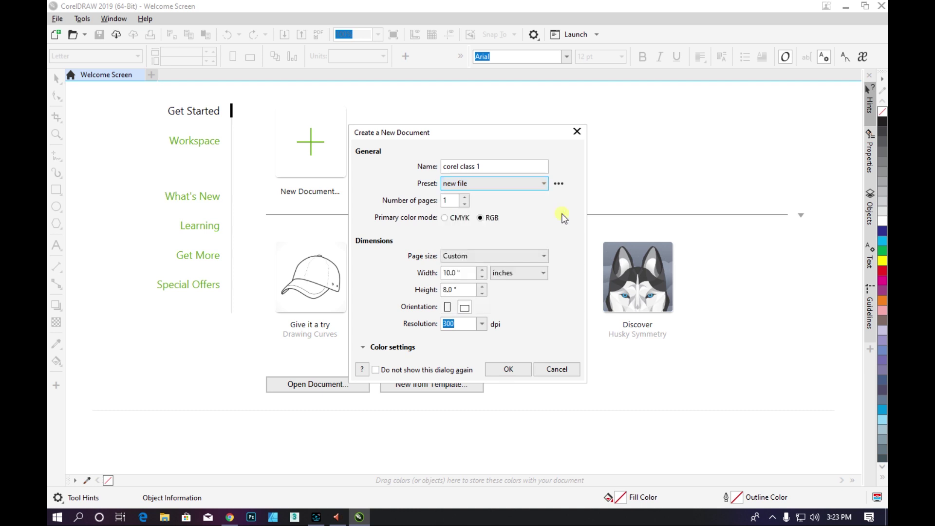
{"action": "left_click", "coordinate": [473, 185]}
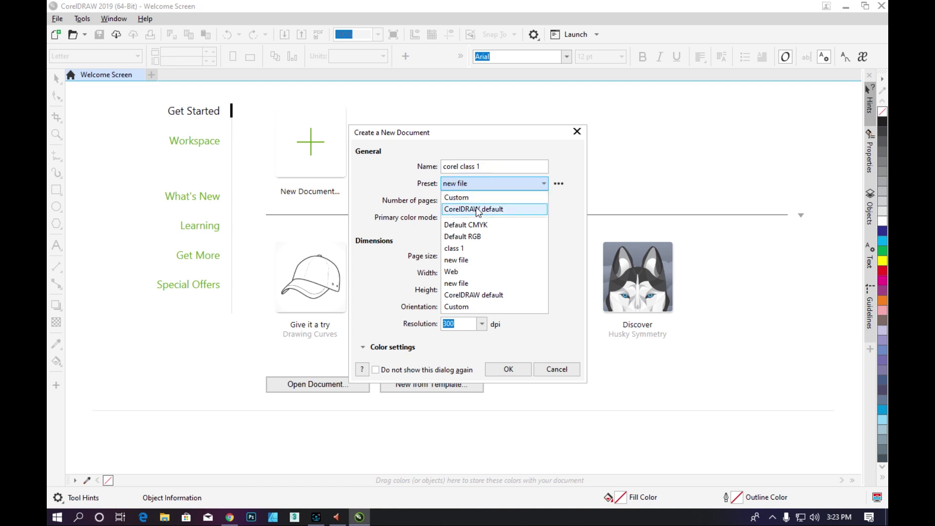
{"action": "left_click", "coordinate": [478, 210]}
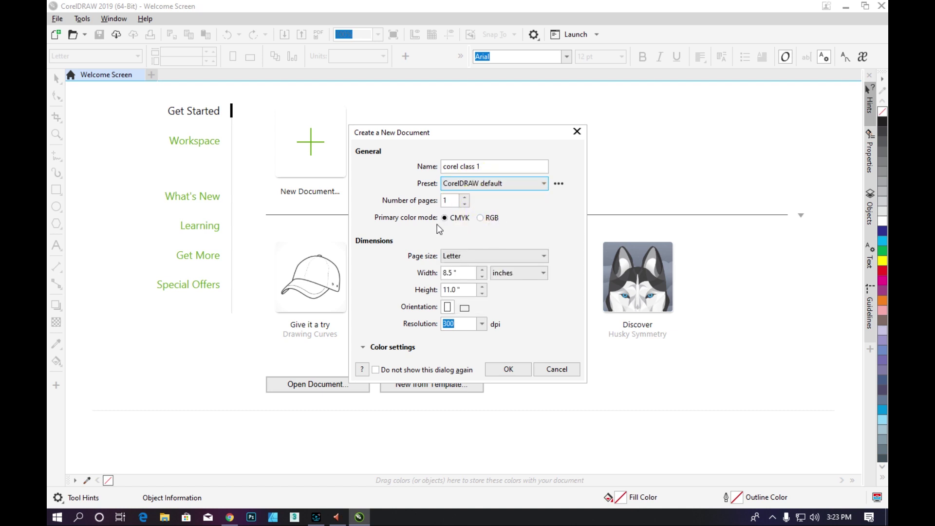
{"action": "left_click", "coordinate": [454, 202]}
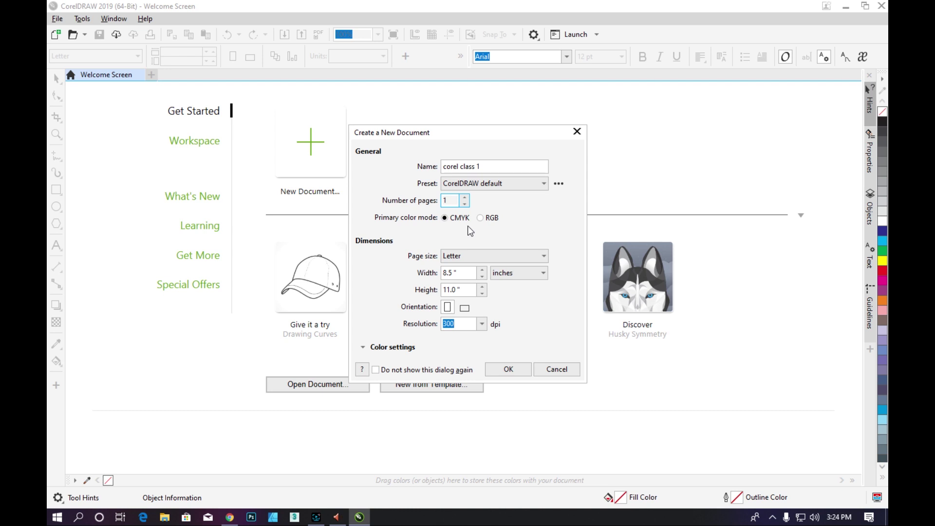
Switch the colour mode to RGB, leaving the page size at Letter
{"action": "left_click", "coordinate": [482, 218]}
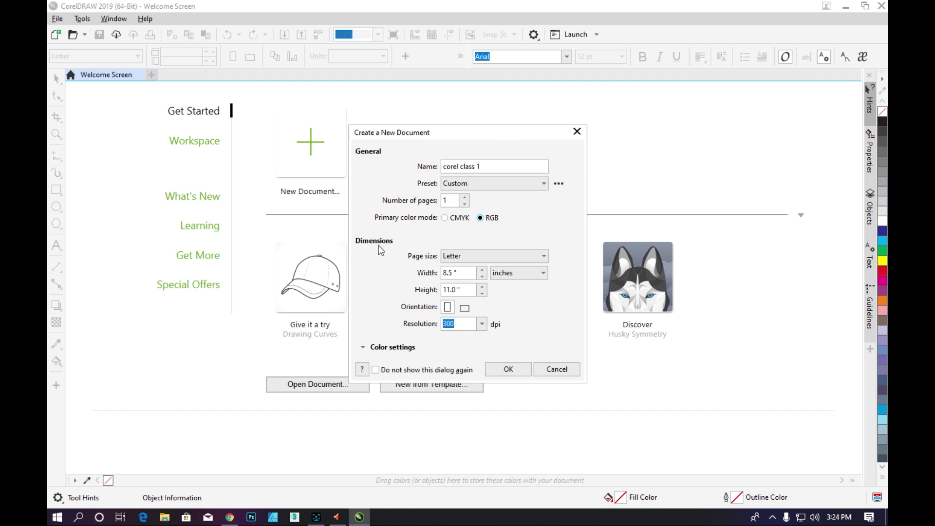
{"action": "left_click", "coordinate": [482, 254]}
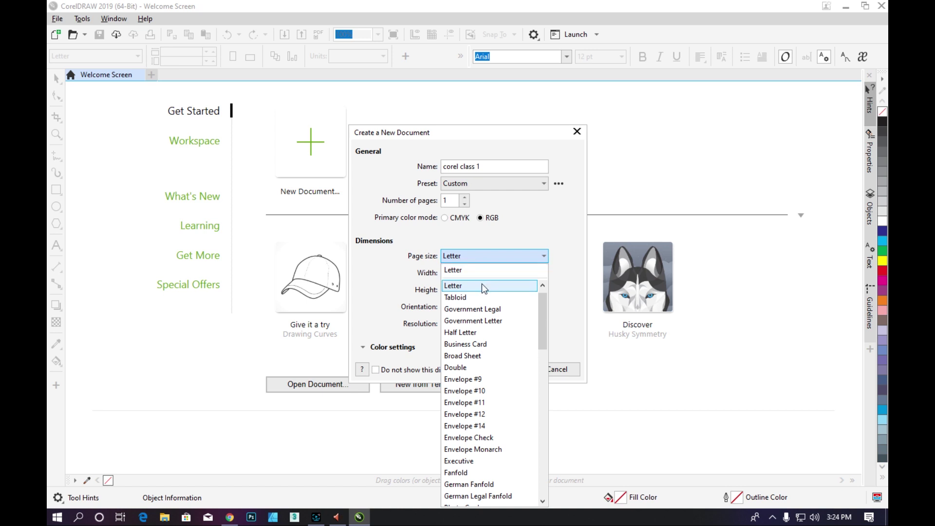
{"action": "scroll", "coordinate": [482, 307], "scroll_direction": "down", "scroll_amount": 3}
{"action": "scroll", "coordinate": [475, 322], "scroll_direction": "up", "scroll_amount": 4}
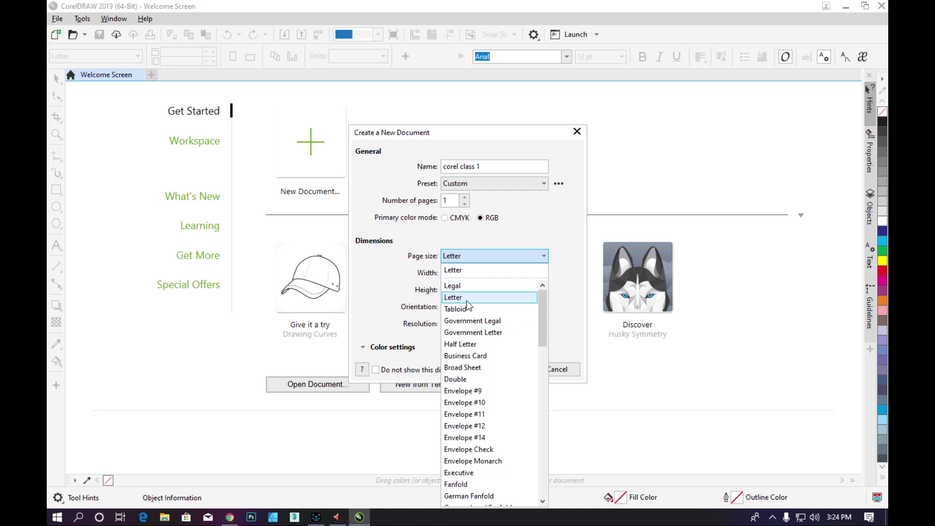
{"action": "scroll", "coordinate": [471, 311], "scroll_direction": "down", "scroll_amount": 1}
{"action": "scroll", "coordinate": [499, 343], "scroll_direction": "down", "scroll_amount": 3}
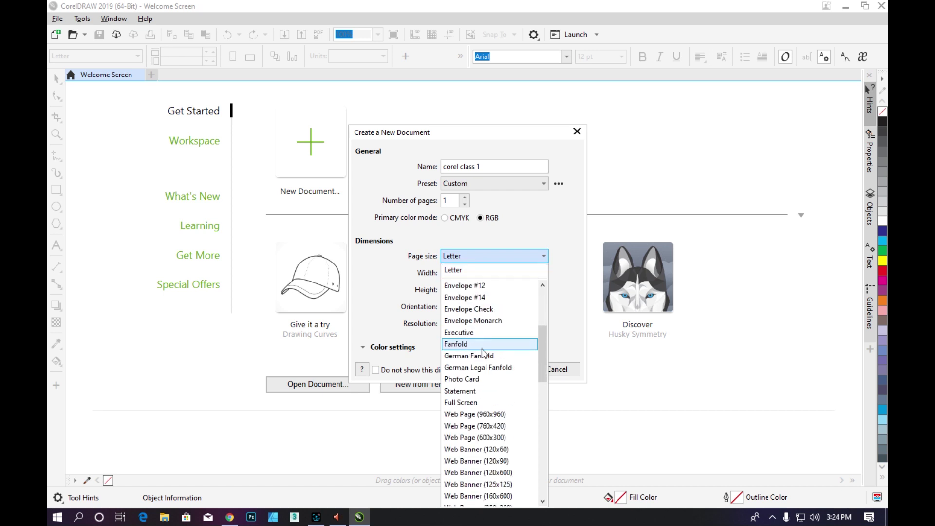
{"action": "scroll", "coordinate": [481, 349], "scroll_direction": "down", "scroll_amount": 2}
{"action": "scroll", "coordinate": [483, 356], "scroll_direction": "down", "scroll_amount": 1}
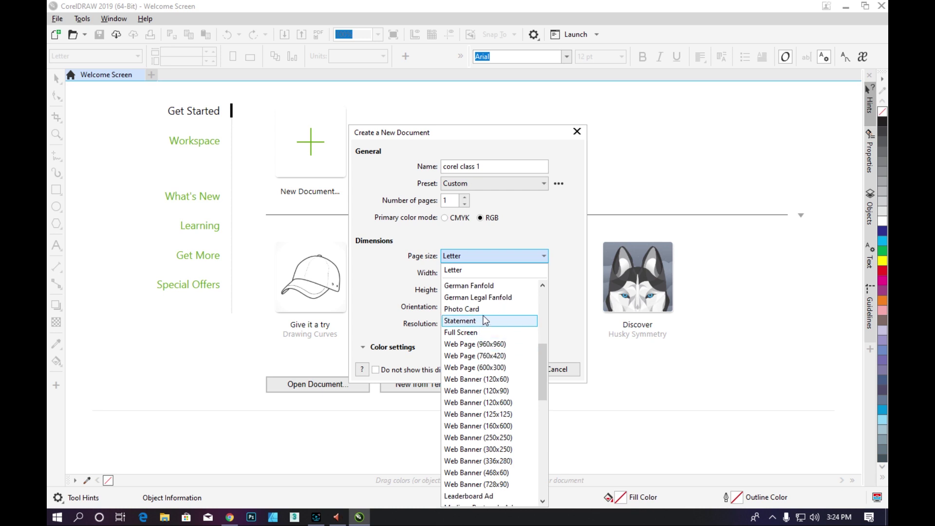
{"action": "scroll", "coordinate": [500, 336], "scroll_direction": "down", "scroll_amount": 5}
{"action": "scroll", "coordinate": [482, 365], "scroll_direction": "down", "scroll_amount": 4}
{"action": "scroll", "coordinate": [482, 369], "scroll_direction": "up", "scroll_amount": 4}
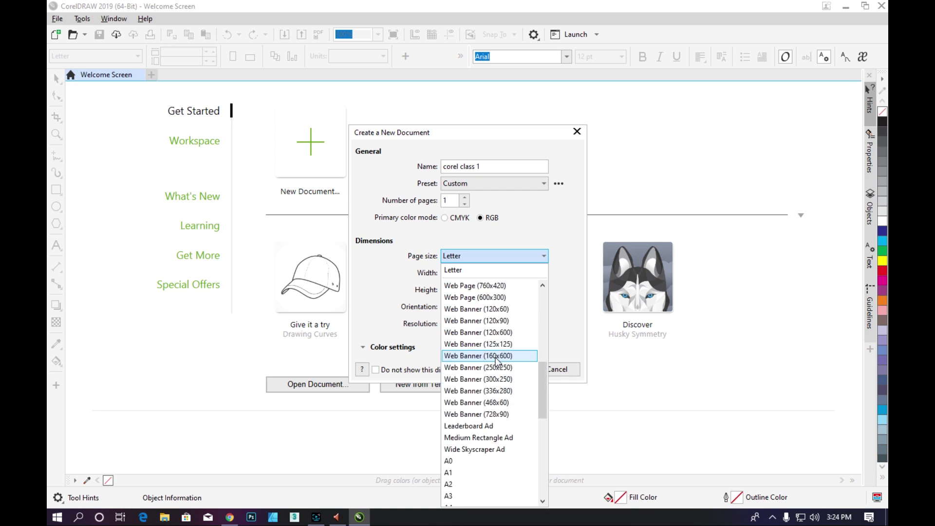
{"action": "scroll", "coordinate": [481, 372], "scroll_direction": "down", "scroll_amount": 2}
{"action": "scroll", "coordinate": [467, 374], "scroll_direction": "down", "scroll_amount": 3}
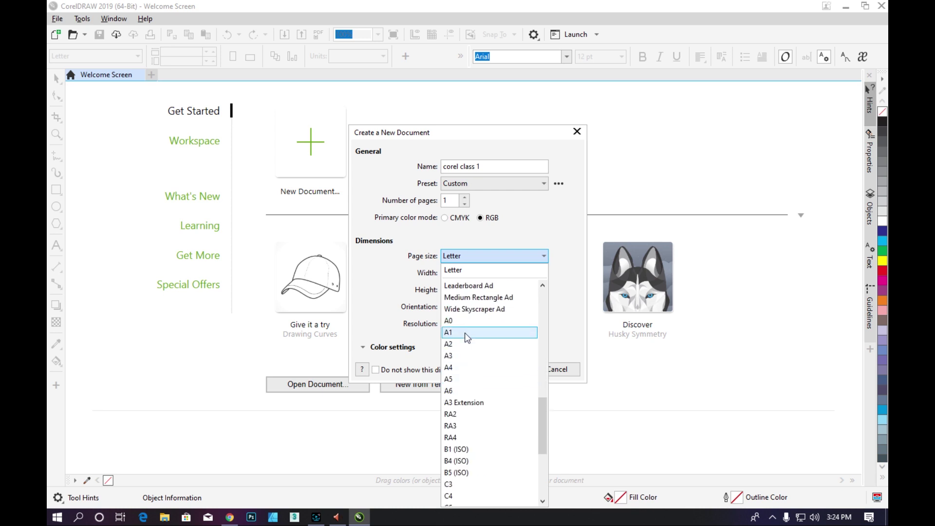
{"action": "scroll", "coordinate": [465, 333], "scroll_direction": "down", "scroll_amount": 6}
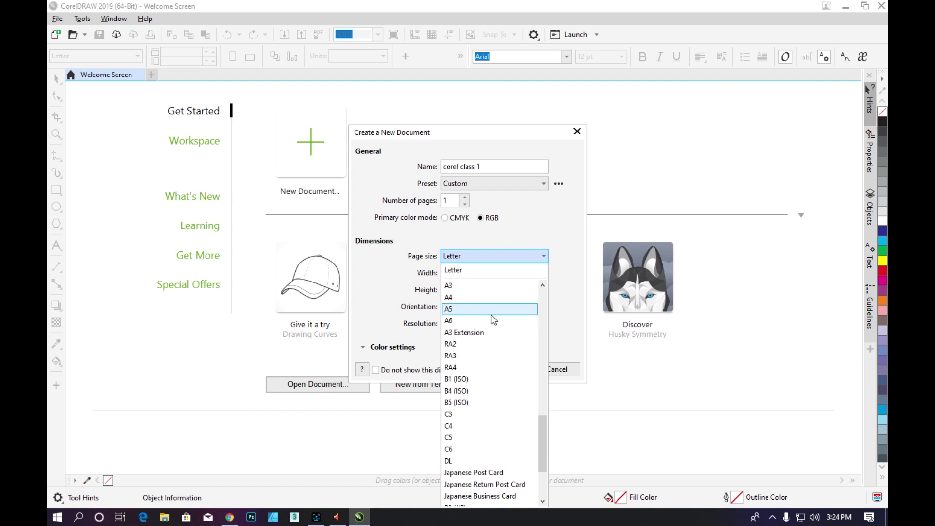
{"action": "left_click", "coordinate": [493, 255]}
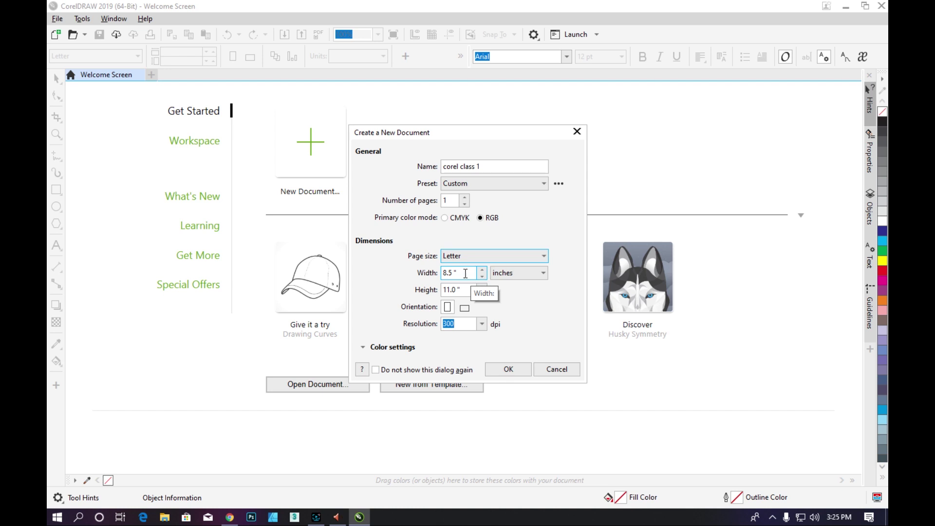
Try editing the width value directly, which leaves the width at 8.5 inches
{"action": "left_click_drag", "start_coordinate": [466, 273], "coordinate": [441, 276]}
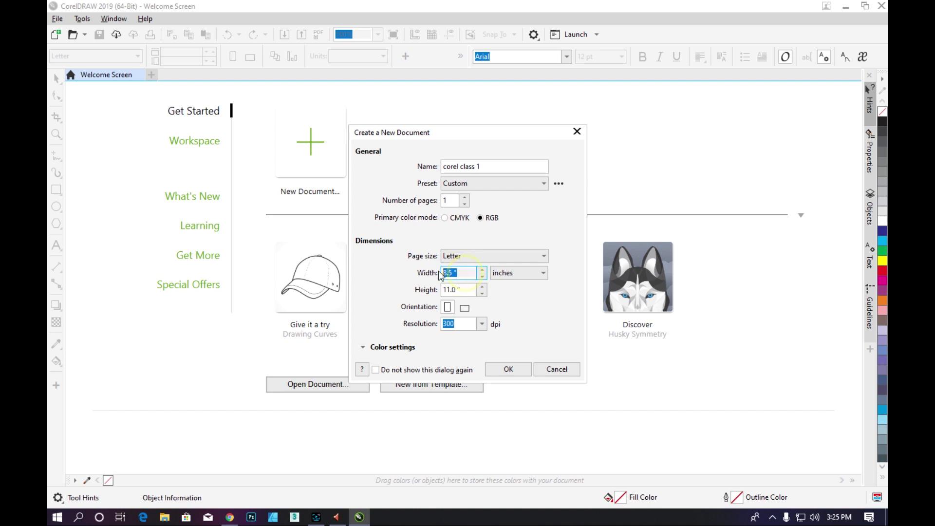
{"action": "left_click", "coordinate": [468, 274]}
{"action": "left_click_drag", "start_coordinate": [468, 273], "coordinate": [442, 275]}
{"action": "type", "text": "50"}
{"action": "key", "text": "BackSpace"}
{"action": "key", "text": "BackSpace"}
{"action": "left_click", "coordinate": [459, 289]}
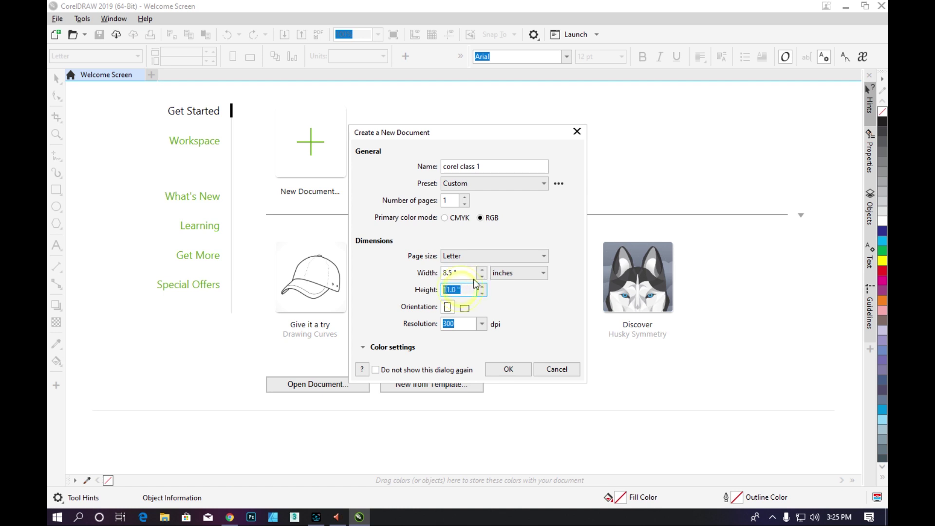
Step the page width down to 7.9 inches with the spinner arrows
{"action": "left_click", "coordinate": [482, 276]}
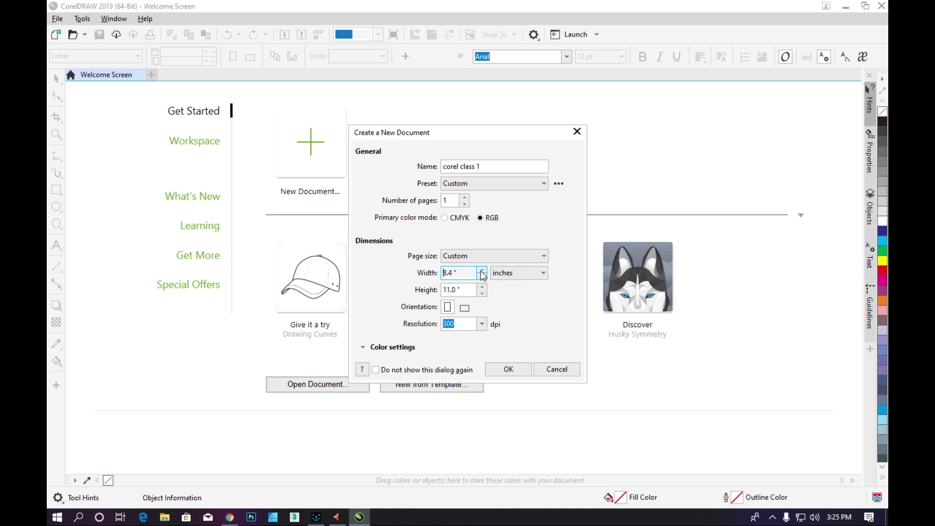
{"action": "left_click", "coordinate": [482, 270]}
{"action": "left_click", "coordinate": [482, 276]}
{"action": "left_click", "coordinate": [483, 276]}
{"action": "left_click", "coordinate": [483, 277]}
{"action": "left_click", "coordinate": [483, 270]}
{"action": "left_click", "coordinate": [482, 277]}
{"action": "left_click", "coordinate": [535, 274]}
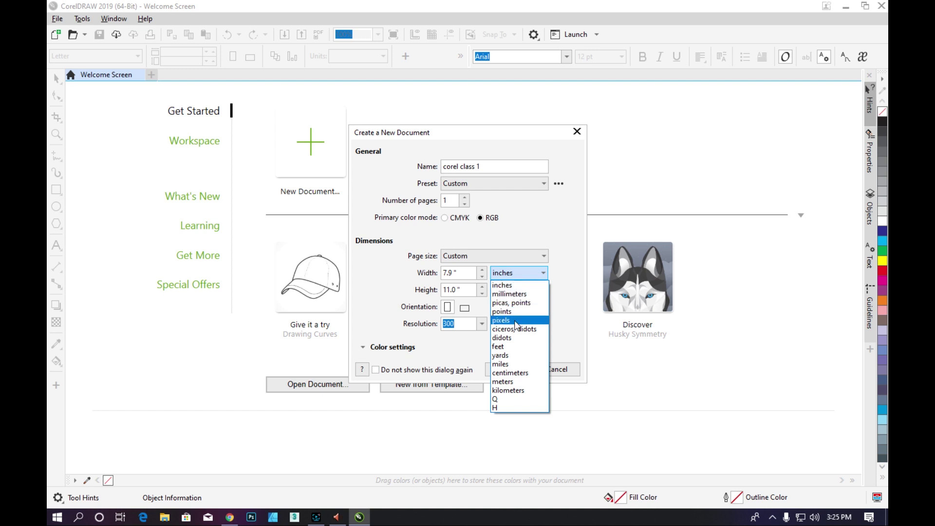
Keep inches and set landscape orientation, giving an 11.0 by 7.9 inch page
{"action": "left_click", "coordinate": [519, 276]}
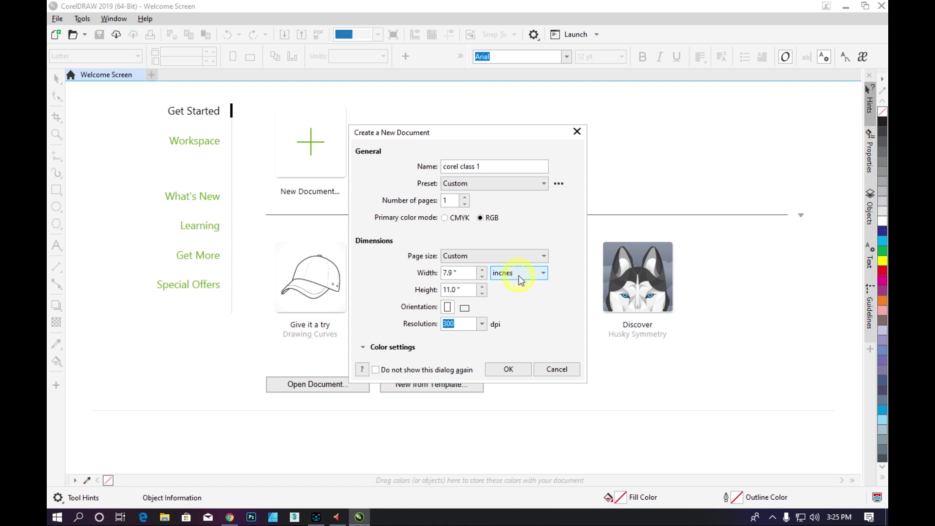
{"action": "left_click", "coordinate": [516, 270]}
{"action": "left_click", "coordinate": [465, 308]}
{"action": "left_click", "coordinate": [447, 307]}
{"action": "left_click", "coordinate": [464, 308]}
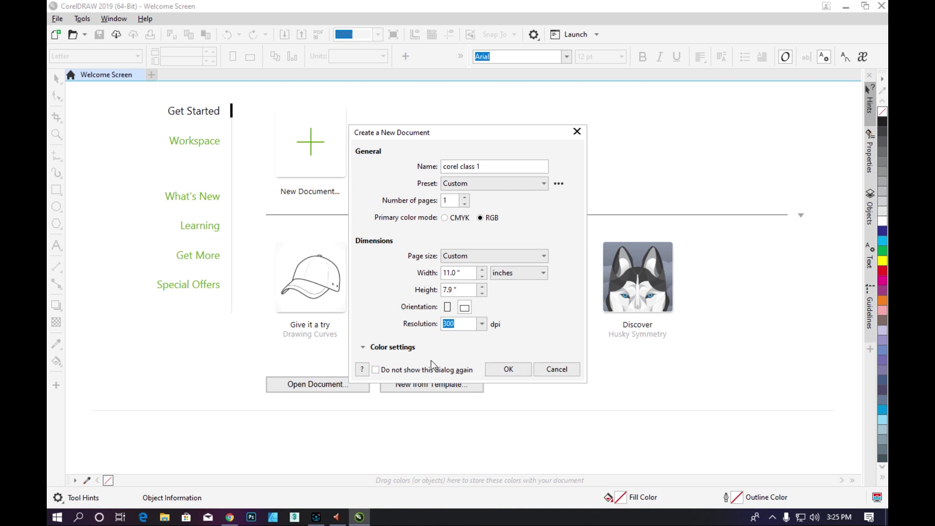
Create the 'corel class 1' document and collapse the Properties docker
{"action": "left_click", "coordinate": [509, 370]}
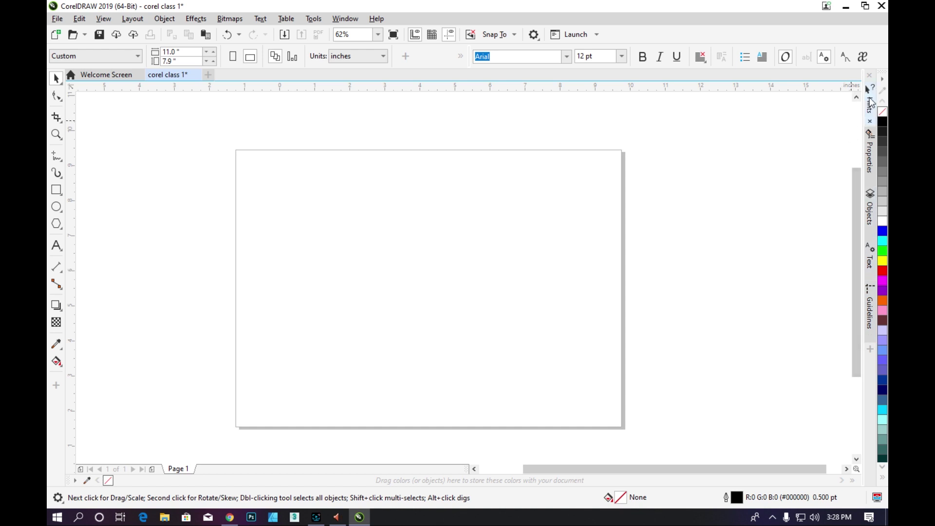
{"action": "left_click", "coordinate": [870, 147]}
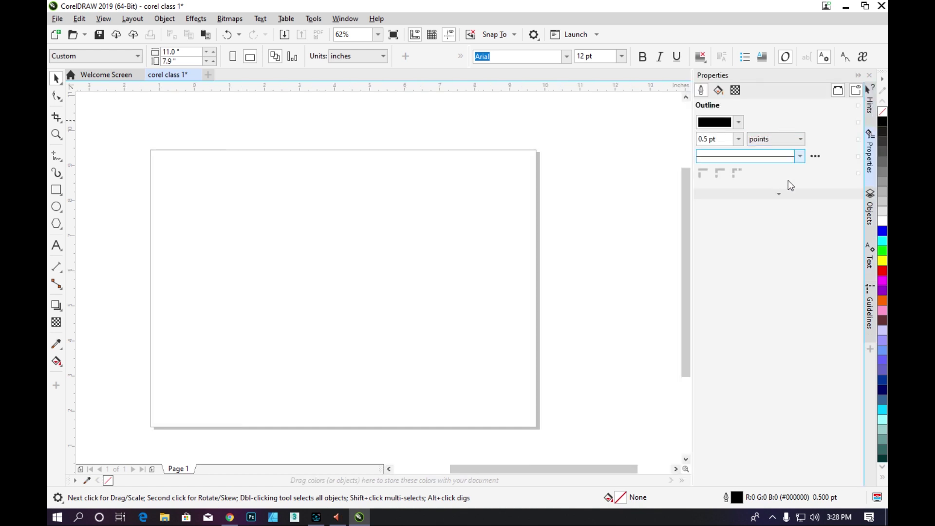
{"action": "left_click", "coordinate": [860, 76]}
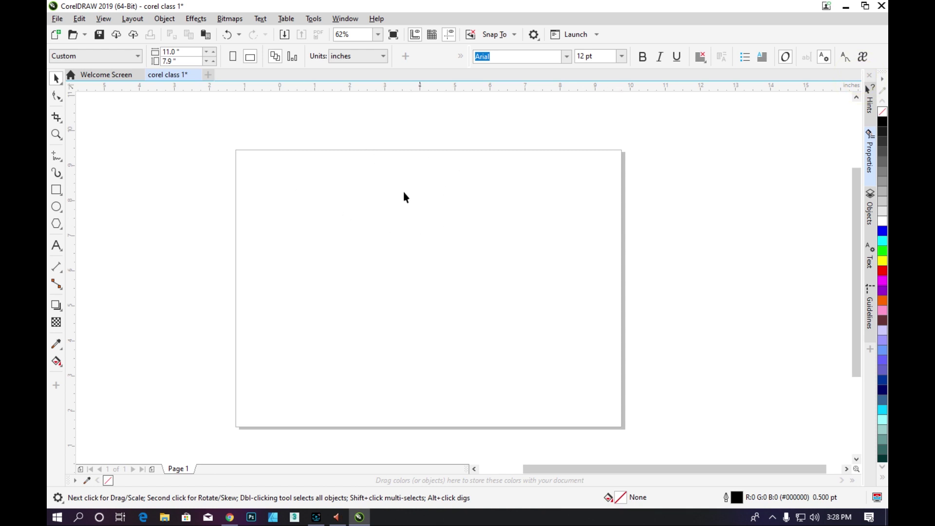
{"action": "scroll", "coordinate": [404, 198], "scroll_direction": "down", "scroll_amount": 1}
{"action": "scroll", "coordinate": [246, 201], "scroll_direction": "up", "scroll_amount": 1}
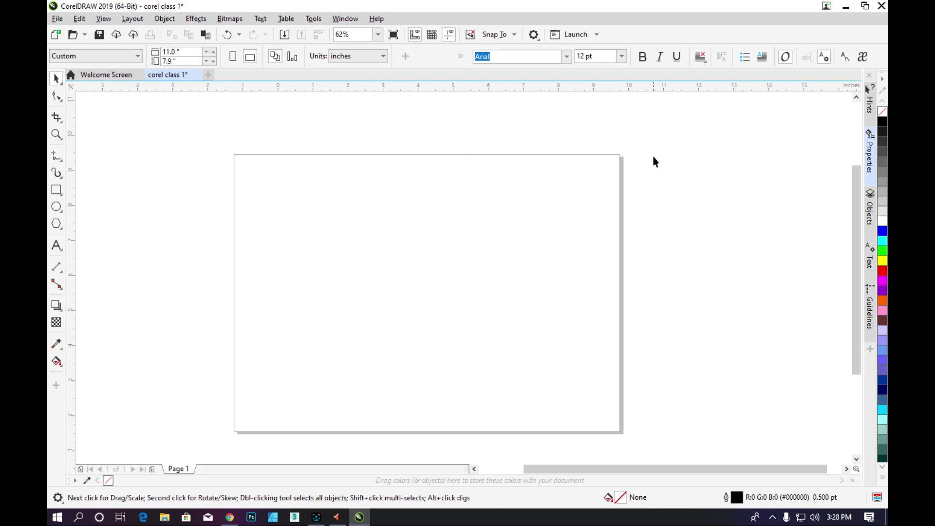
{"action": "scroll", "coordinate": [653, 156], "scroll_direction": "down", "scroll_amount": 1}
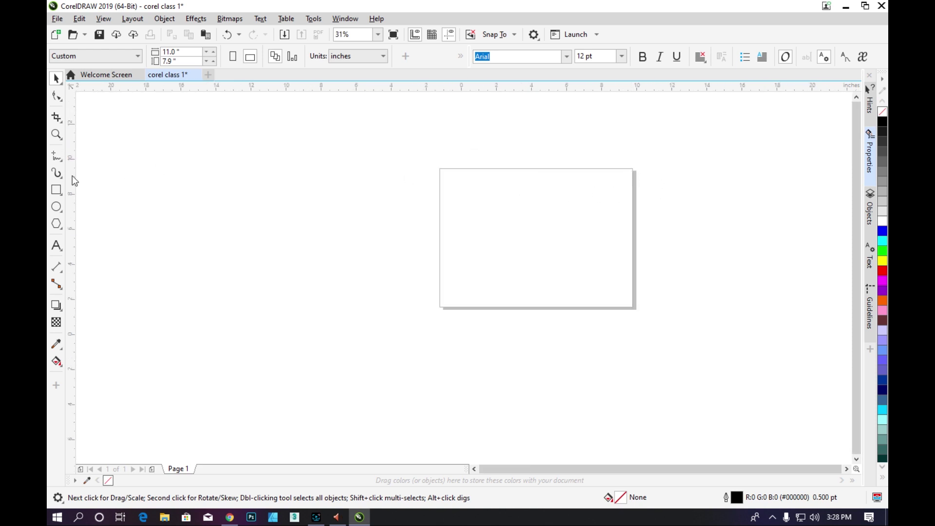
Draw six sample rectangles of various sizes near the page's left side
{"action": "left_click", "coordinate": [56, 190]}
{"action": "left_click", "coordinate": [56, 190]}
{"action": "left_click_drag", "start_coordinate": [191, 182], "coordinate": [275, 224]}
{"action": "left_click_drag", "start_coordinate": [320, 179], "coordinate": [352, 217]}
{"action": "left_click_drag", "start_coordinate": [311, 290], "coordinate": [344, 305]}
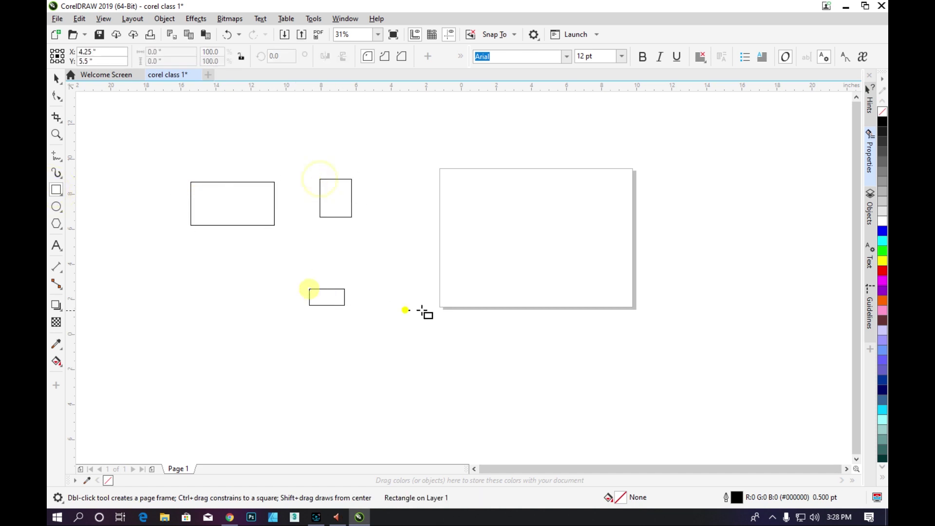
{"action": "left_click_drag", "start_coordinate": [405, 307], "coordinate": [424, 310]}
{"action": "left_click_drag", "start_coordinate": [291, 210], "coordinate": [302, 220]}
{"action": "left_click_drag", "start_coordinate": [368, 144], "coordinate": [391, 168]}
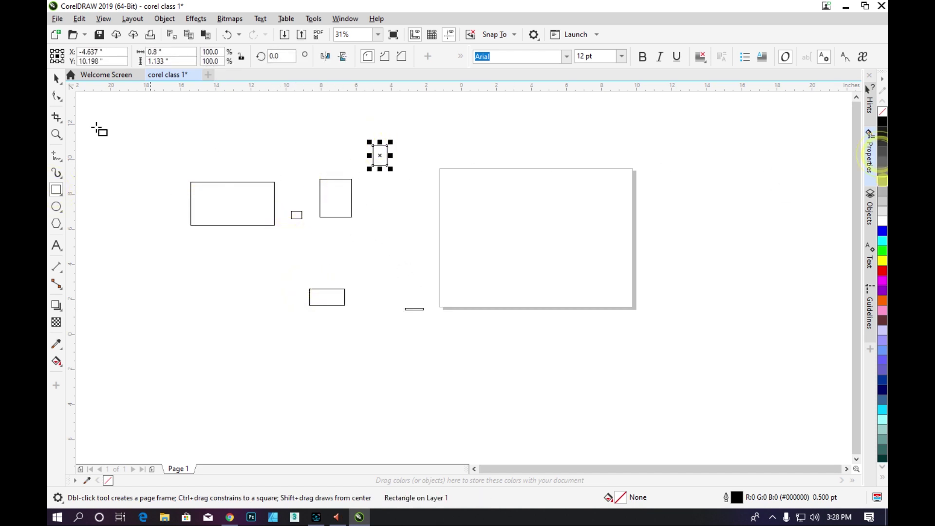
Give one rectangle a light grey fill, then marquee-select all of them and delete them
{"action": "left_click", "coordinate": [56, 79]}
{"action": "left_click", "coordinate": [333, 176]}
{"action": "left_click", "coordinate": [380, 156]}
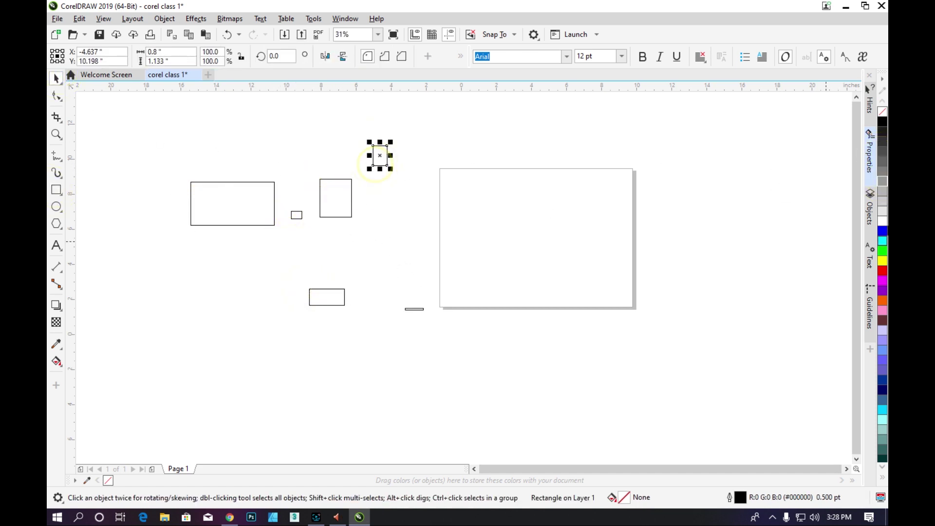
{"action": "left_click", "coordinate": [882, 216]}
{"action": "left_click_drag", "start_coordinate": [156, 117], "coordinate": [431, 367]}
{"action": "scroll", "coordinate": [676, 228], "scroll_direction": "up", "scroll_amount": 2}
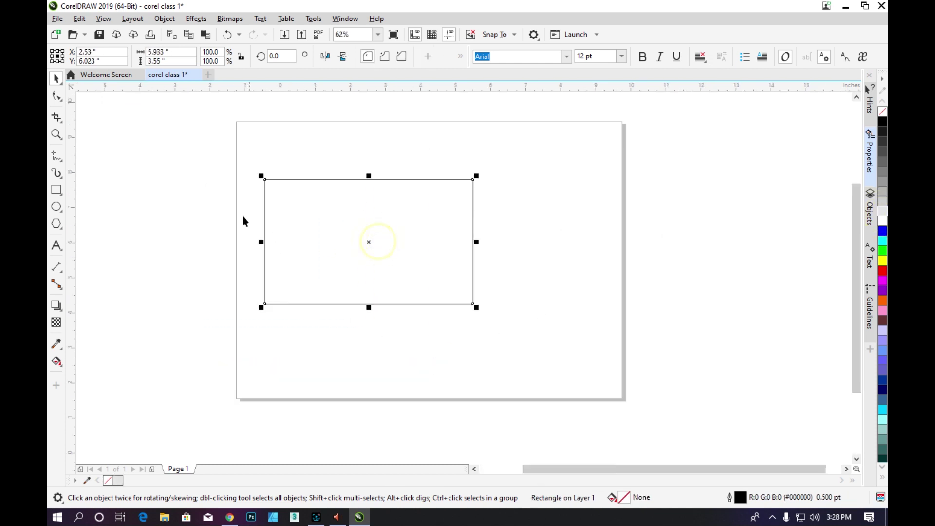
{"action": "key", "text": "Delete"}
{"action": "scroll", "coordinate": [365, 215], "scroll_direction": "down", "scroll_amount": 1}
{"action": "scroll", "coordinate": [342, 189], "scroll_direction": "up", "scroll_amount": 1}
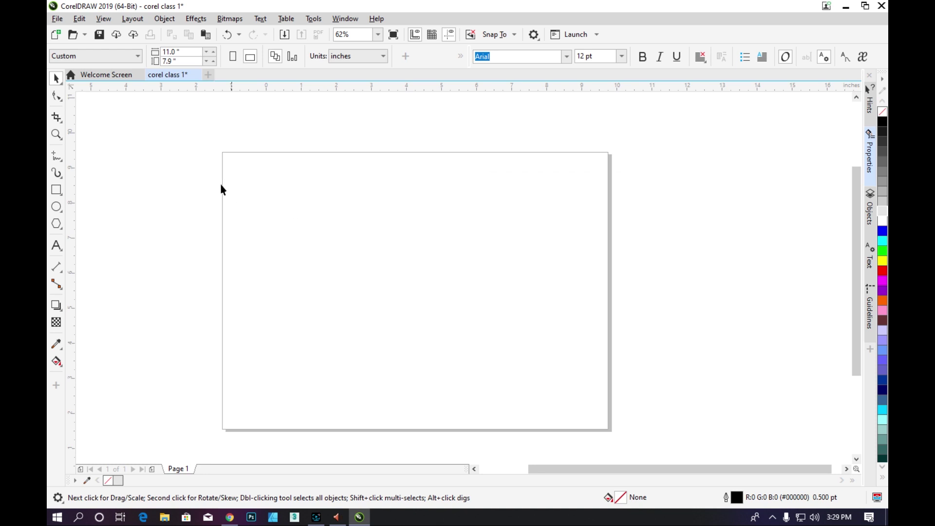
{"action": "scroll", "coordinate": [346, 223], "scroll_direction": "down", "scroll_amount": 1}
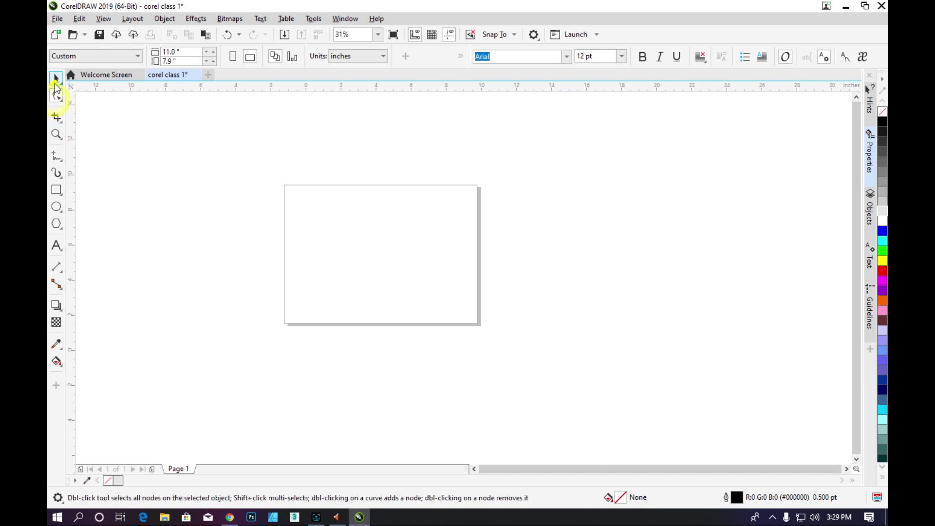
{"action": "scroll", "coordinate": [248, 252], "scroll_direction": "up", "scroll_amount": 1}
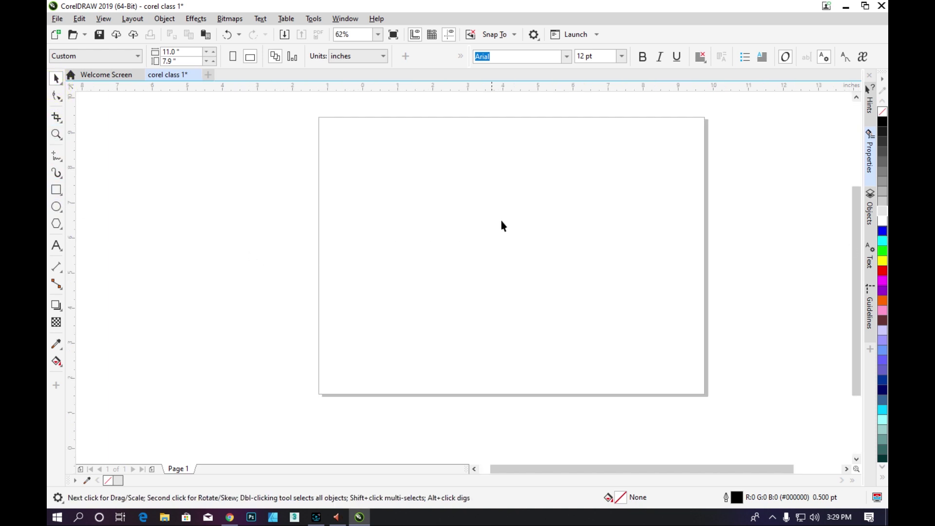
{"action": "scroll", "coordinate": [170, 269], "scroll_direction": "down", "scroll_amount": 3}
{"action": "scroll", "coordinate": [179, 268], "scroll_direction": "up", "scroll_amount": 2}
{"action": "scroll", "coordinate": [288, 272], "scroll_direction": "down", "scroll_amount": 1}
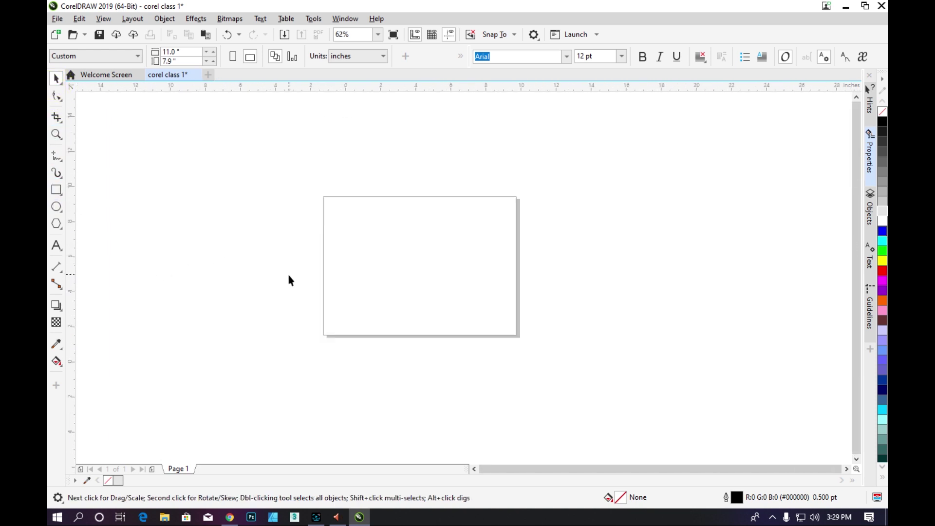